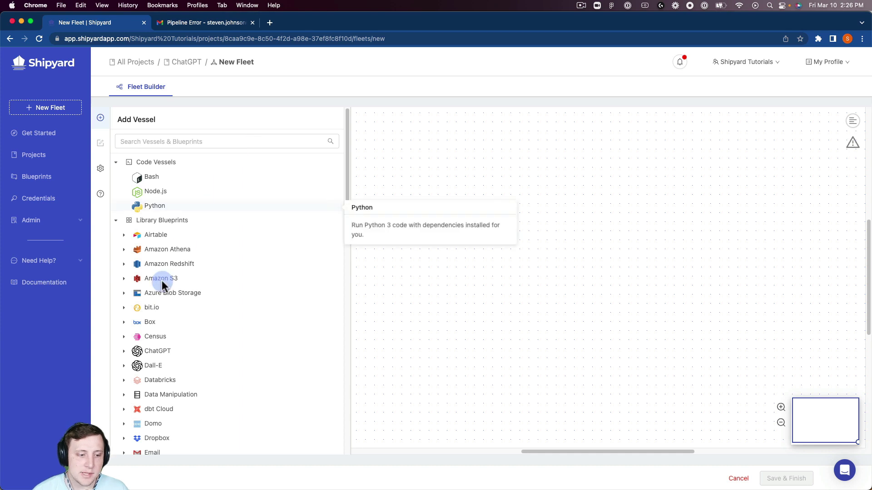
Add a ChatGPT Generate Message vessel to the fleet and name it "Generate Slack Message"
{"action": "left_click", "coordinate": [148, 354]}
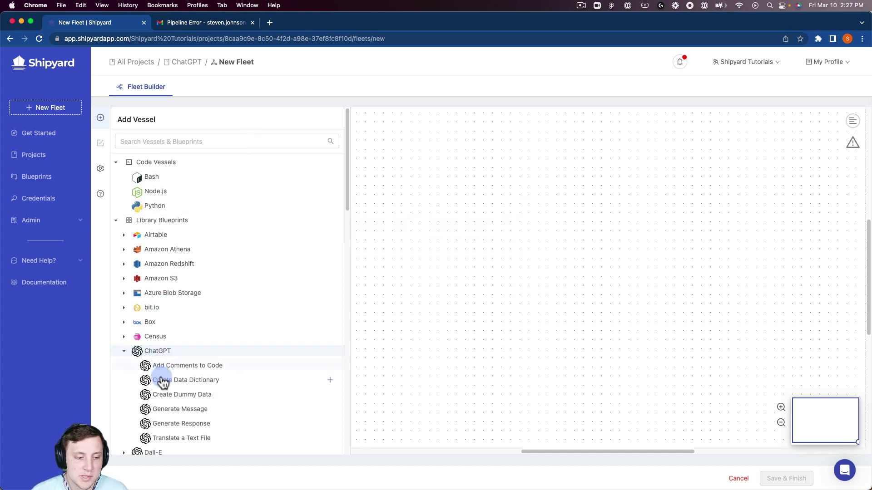
{"action": "left_click", "coordinate": [171, 411]}
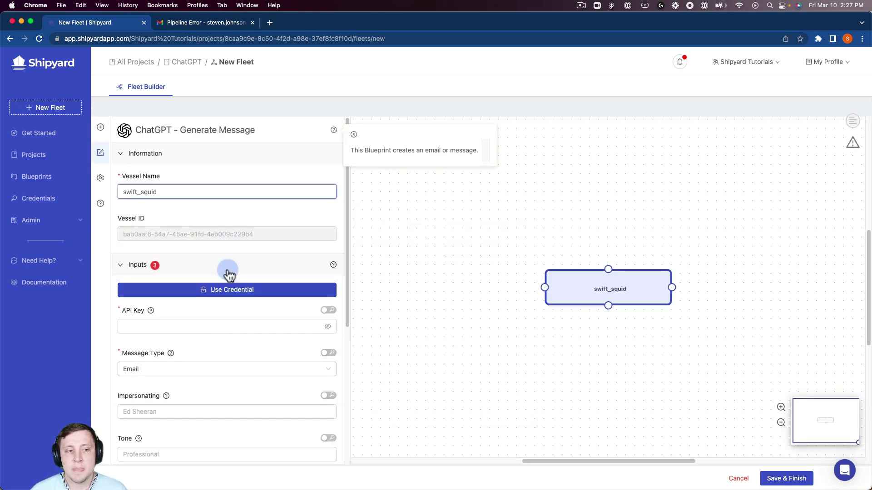
{"action": "double_click", "coordinate": [210, 195]}
{"action": "type", "text": "Generate Slack ME"}
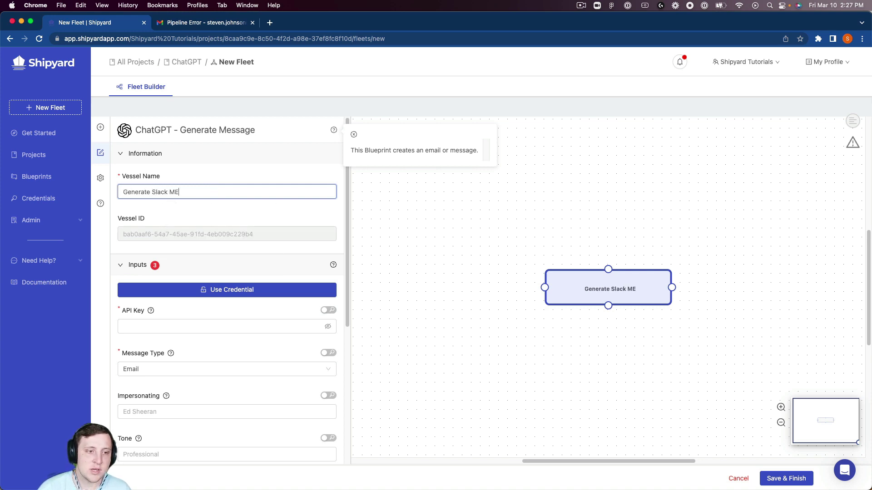
{"action": "key", "text": "BackSpace"}
{"action": "type", "text": "essage"}
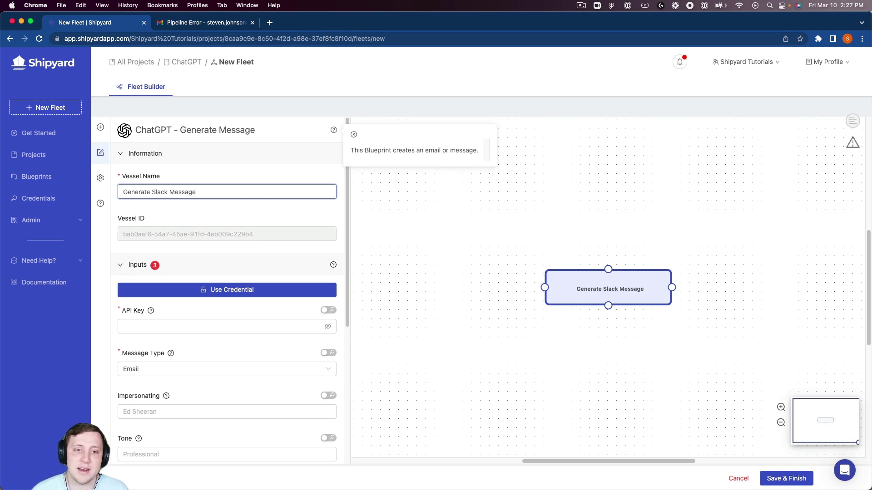
{"action": "left_click", "coordinate": [353, 135]}
Paste the API key into the Generate Slack Message vessel and set its message type to Message
{"action": "left_click", "coordinate": [227, 327]}
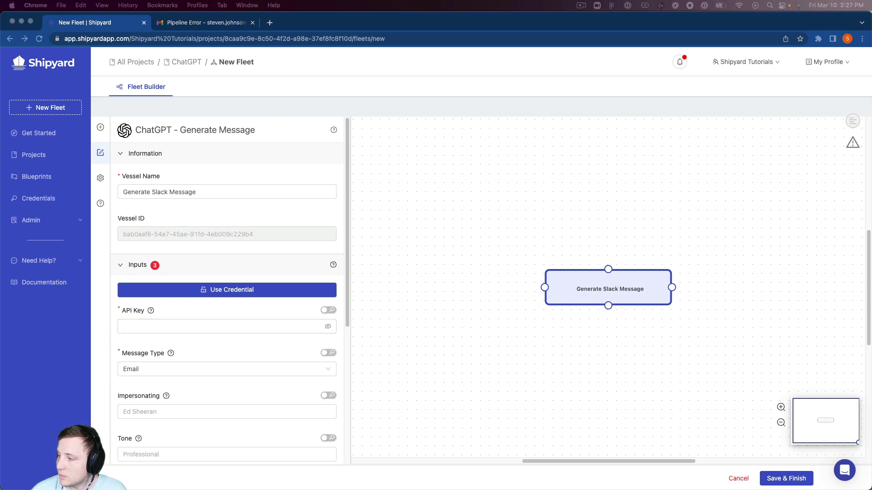
{"action": "left_click", "coordinate": [233, 326]}
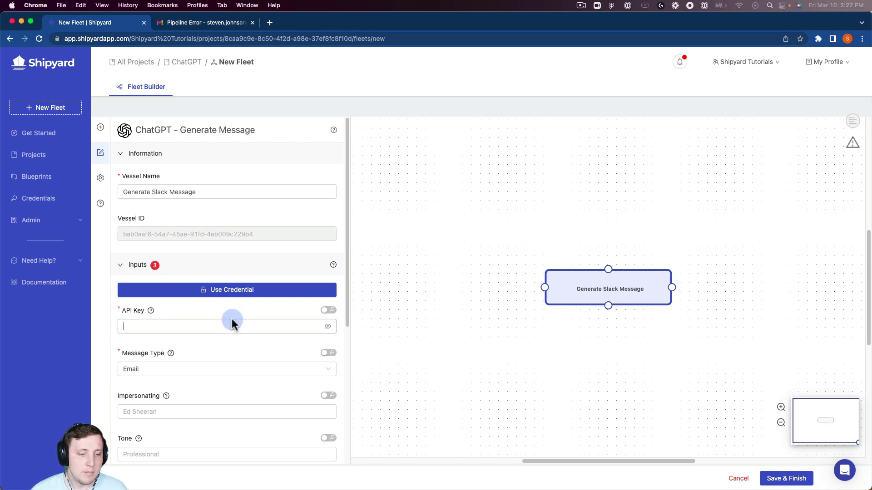
{"action": "key", "text": "super+v"}
{"action": "left_click", "coordinate": [177, 378]}
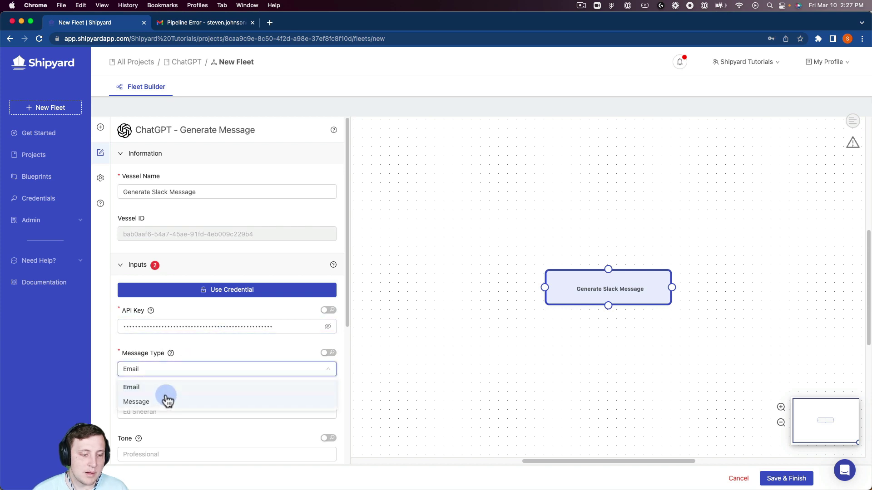
{"action": "left_click", "coordinate": [171, 399]}
Set the tone of the generated message to Casual
{"action": "scroll", "coordinate": [187, 386], "scroll_direction": "down", "scroll_amount": 3}
{"action": "scroll", "coordinate": [186, 386], "scroll_direction": "down", "scroll_amount": 2}
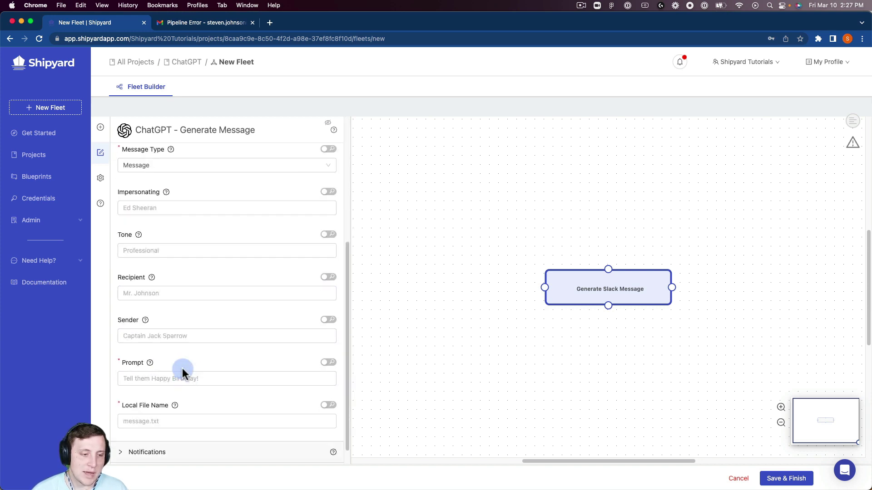
{"action": "scroll", "coordinate": [164, 254], "scroll_direction": "up", "scroll_amount": 1}
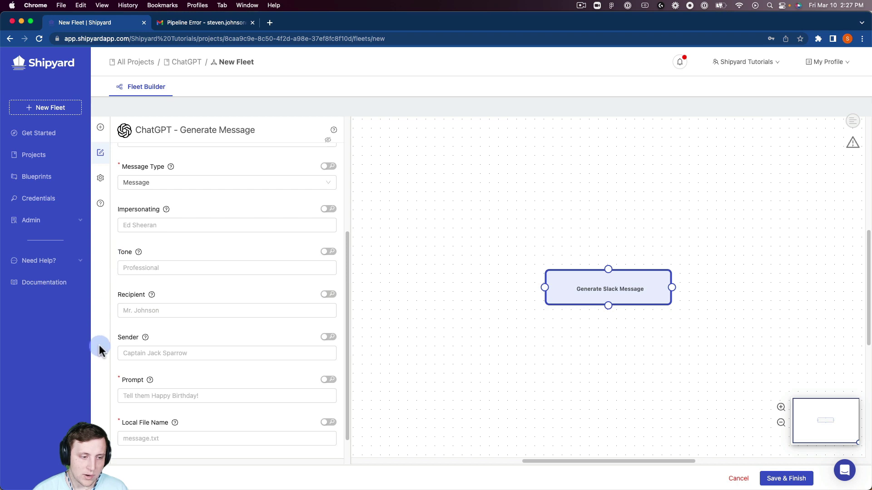
{"action": "left_click", "coordinate": [122, 354]}
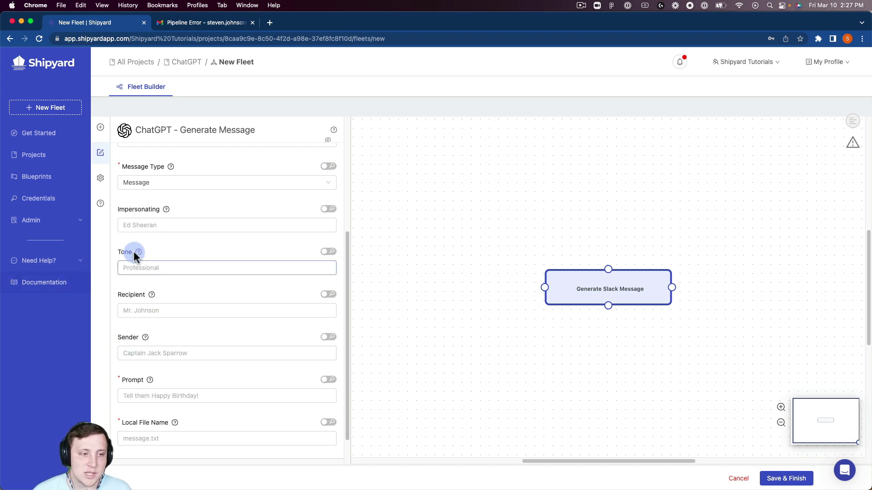
{"action": "left_click", "coordinate": [147, 268]}
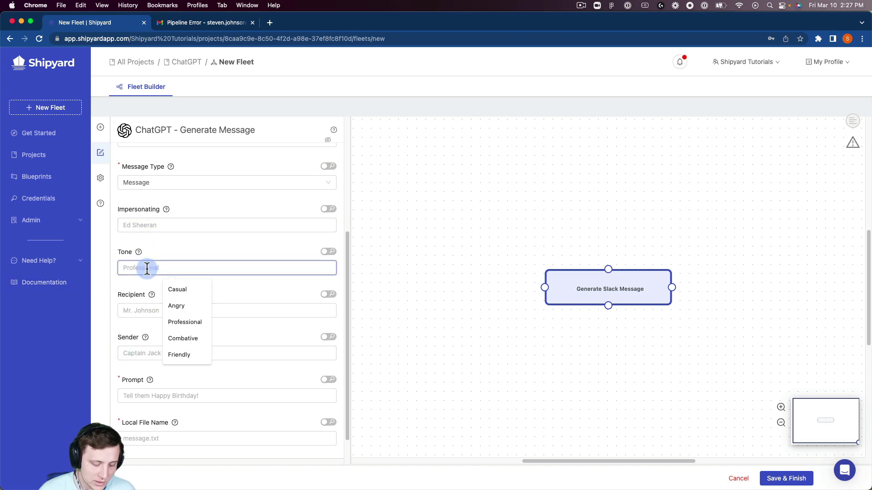
{"action": "type", "text": "Casual"}
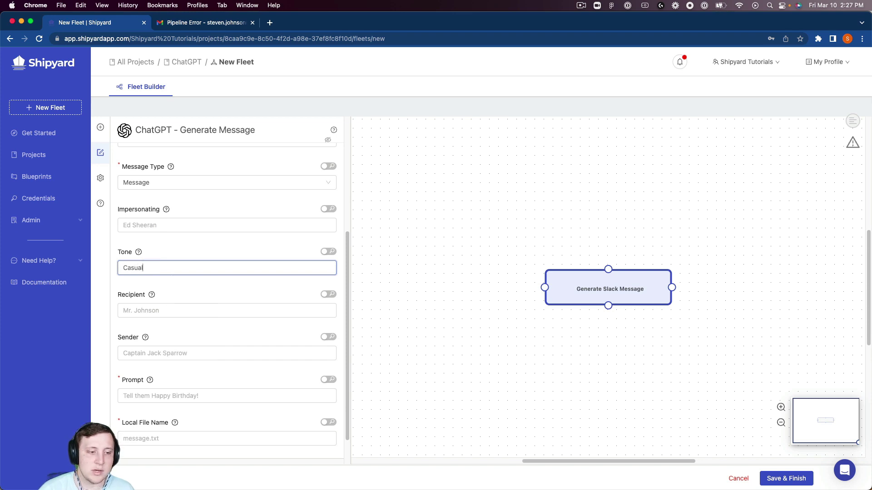
Set the message recipient to Stakeholders and enter the sender's first name
{"action": "left_click", "coordinate": [148, 311]}
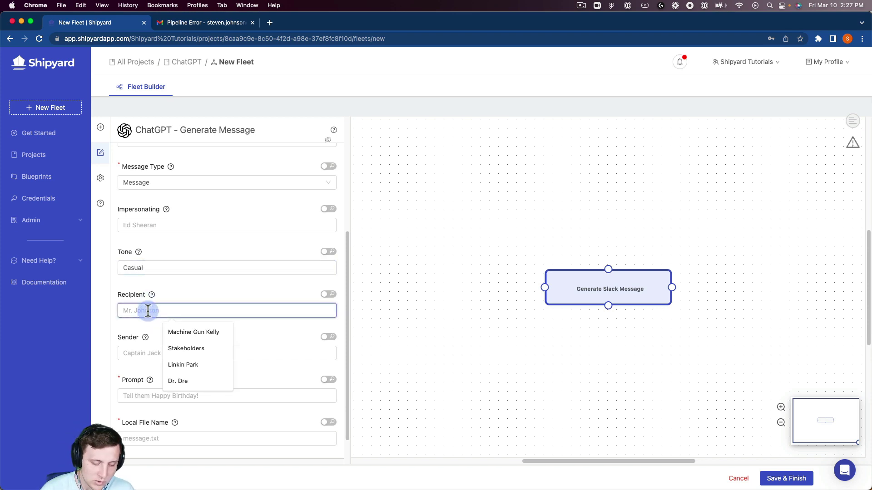
{"action": "key", "text": "Down"}
{"action": "key", "text": "Down"}
{"action": "key", "text": "Return"}
{"action": "key", "text": "Tab"}
{"action": "key", "text": "Tab"}
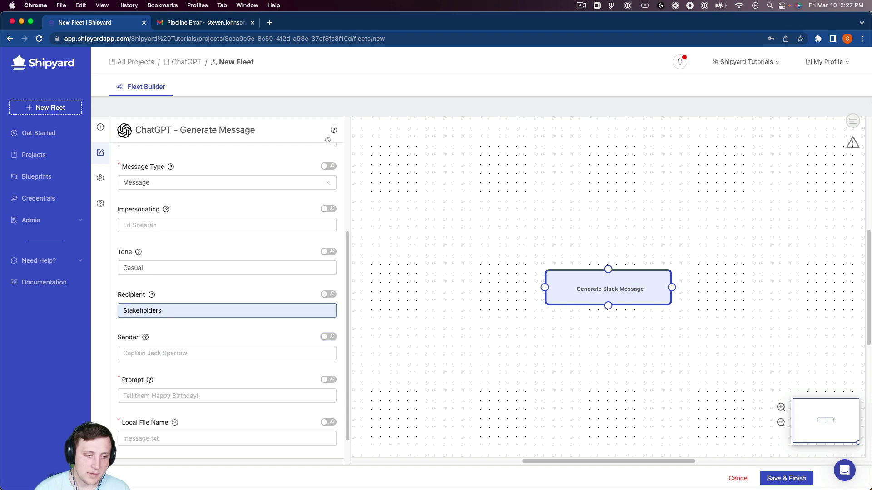
{"action": "type", "text": "Steven"}
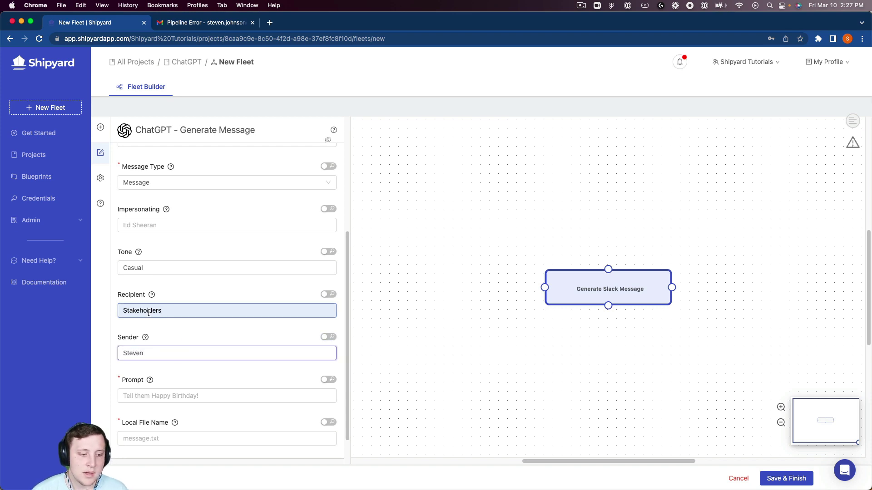
Set the prompt to "The Pipeline has an error. We are working on a fix." and the local file name to message.txt
{"action": "left_click", "coordinate": [197, 396]}
{"action": "left_click", "coordinate": [189, 430]}
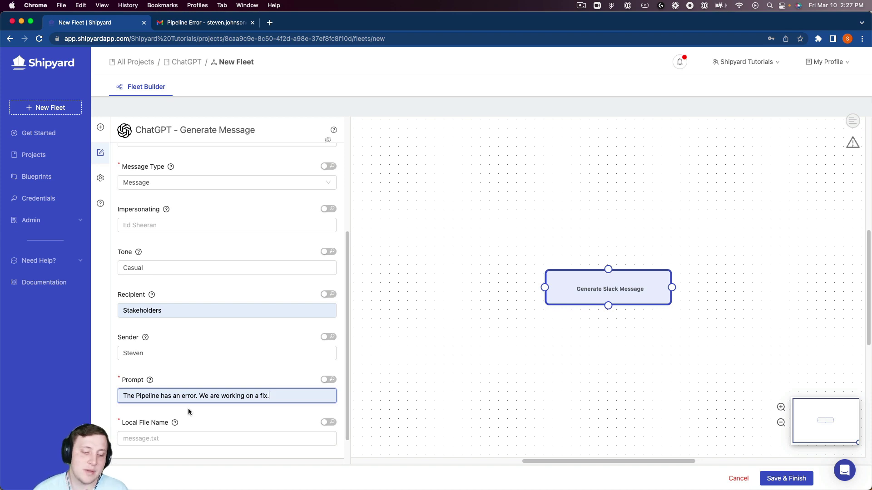
{"action": "left_click", "coordinate": [173, 438]}
{"action": "left_click", "coordinate": [181, 467]}
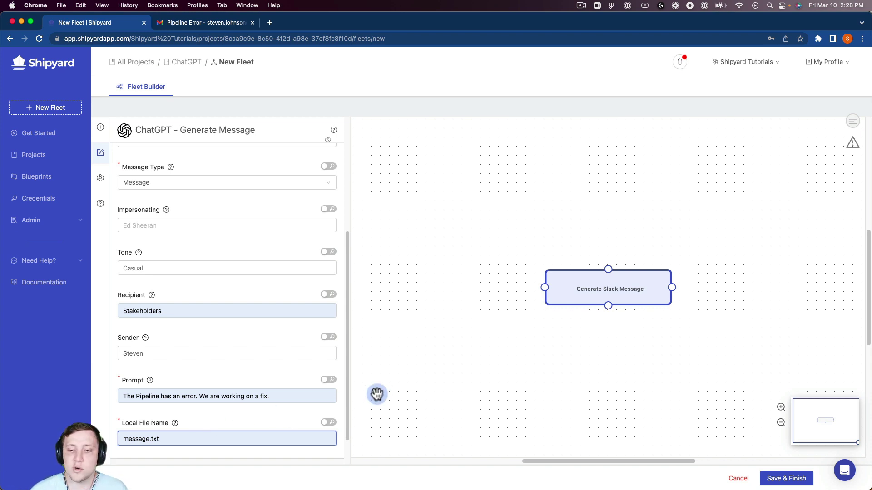
Move the Generate Slack Message vessel to the upper-left area of the fleet canvas and add a Slack Send Message vessel
{"action": "left_click_drag", "start_coordinate": [592, 283], "coordinate": [450, 198]}
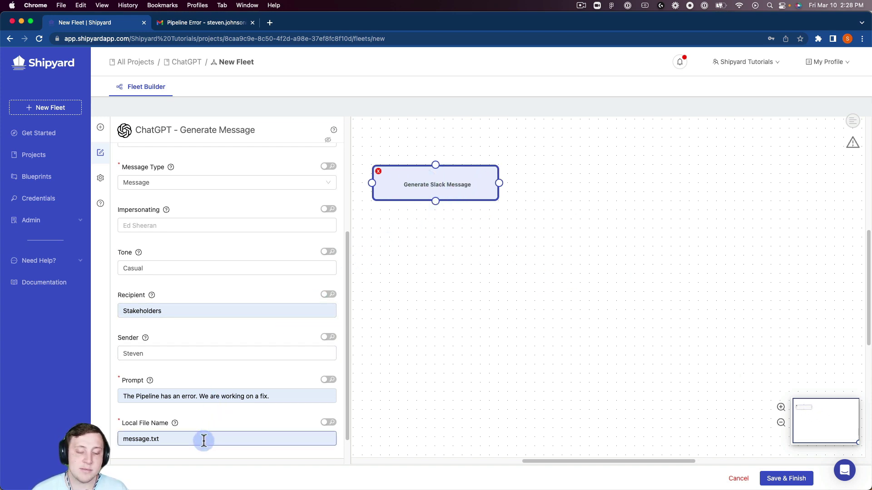
{"action": "left_click", "coordinate": [101, 128]}
{"action": "left_click", "coordinate": [145, 150]}
{"action": "type", "text": "slack"}
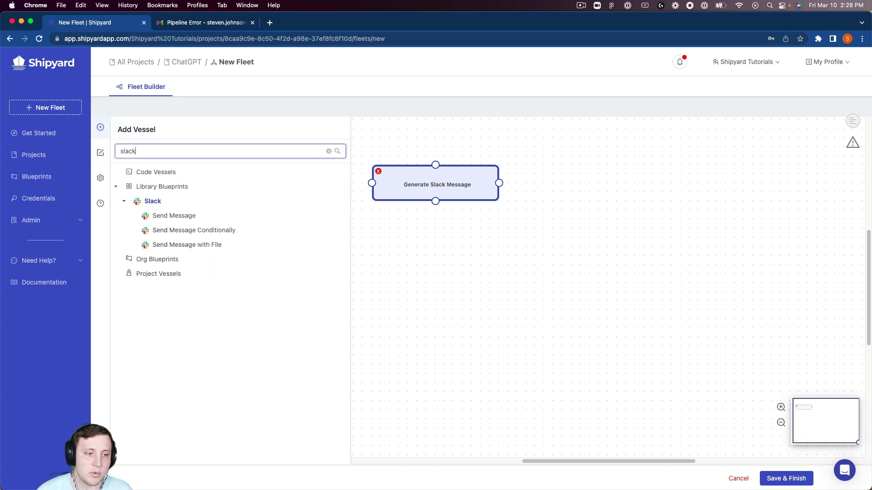
{"action": "left_click", "coordinate": [255, 218]}
{"action": "left_click", "coordinate": [353, 134]}
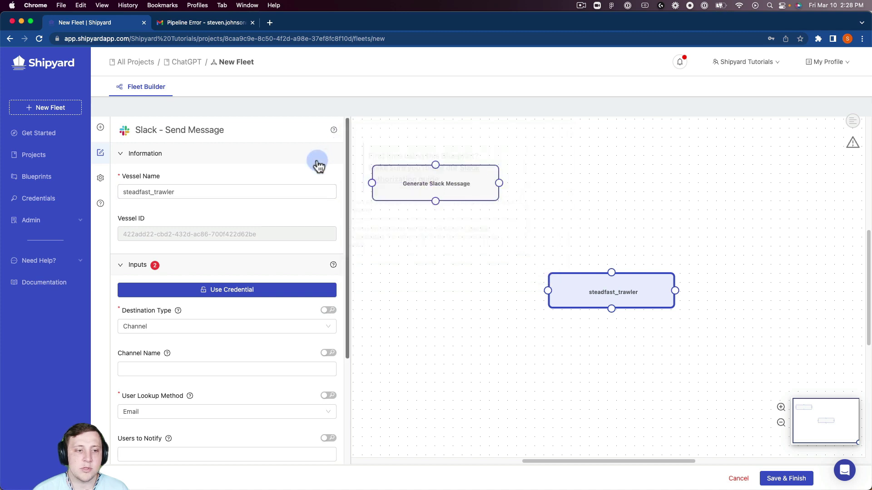
Rename the new Slack vessel "Send Slack Message" and place it beside the Generate Slack Message vessel, on its right
{"action": "double_click", "coordinate": [278, 190]}
{"action": "type", "text": "Send Sla"}
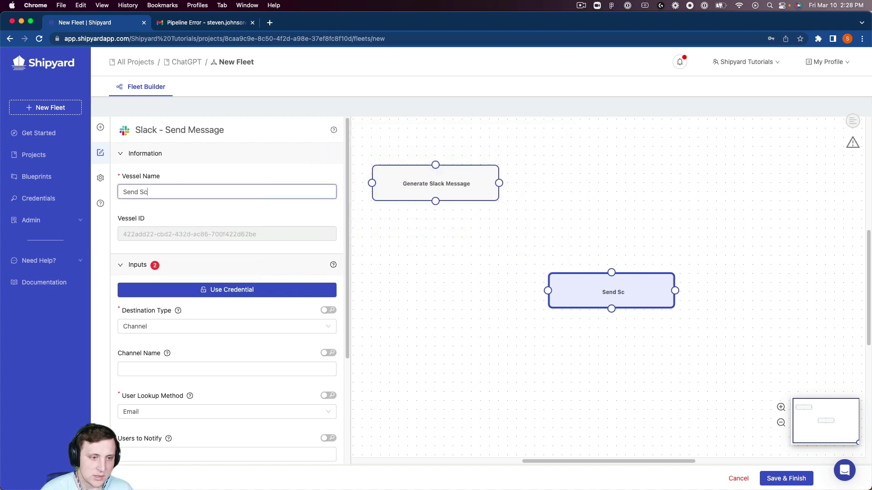
{"action": "type", "text": "ck Message"}
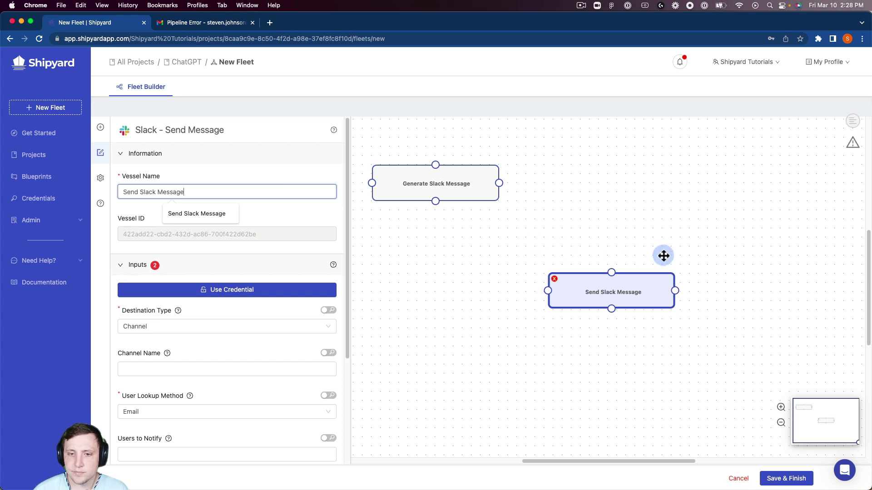
{"action": "left_click_drag", "start_coordinate": [655, 299], "coordinate": [652, 193]}
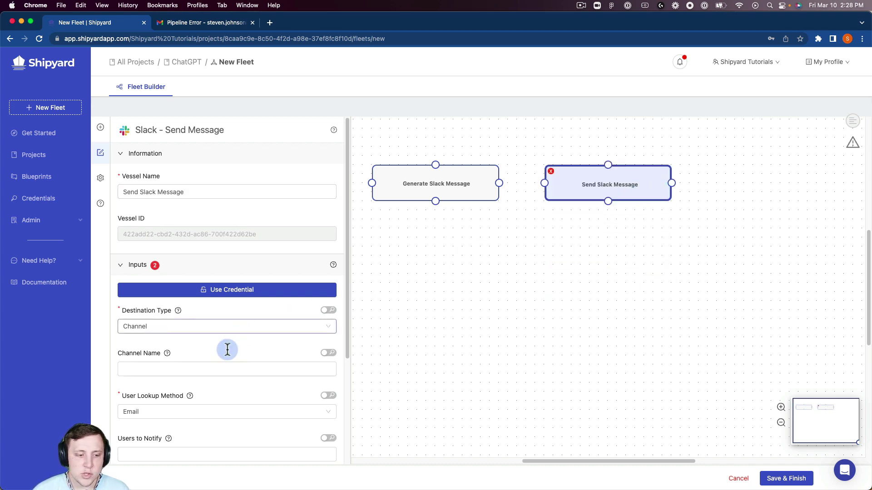
Set the Send Slack Message vessel's channel name to slack-testing-channel, with Channel as the destination type
{"action": "left_click", "coordinate": [218, 369]}
{"action": "left_click", "coordinate": [203, 391]}
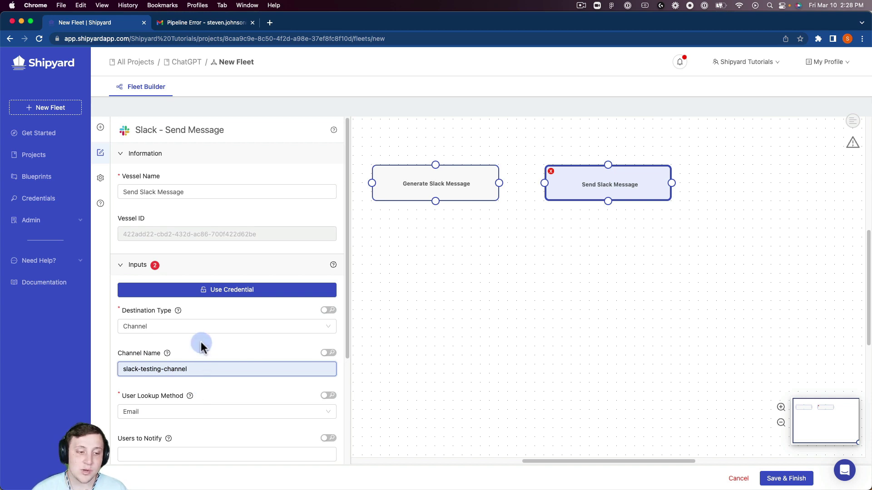
{"action": "left_click", "coordinate": [194, 327]}
{"action": "left_click", "coordinate": [203, 320]}
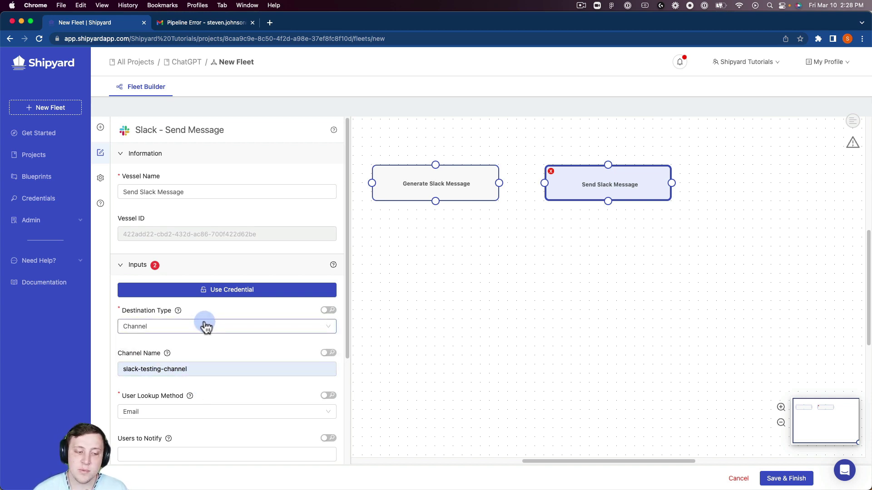
Set the Slack message body to {{text:message.txt}} so it sends the contents of the generated file
{"action": "scroll", "coordinate": [204, 329], "scroll_direction": "down", "scroll_amount": 3}
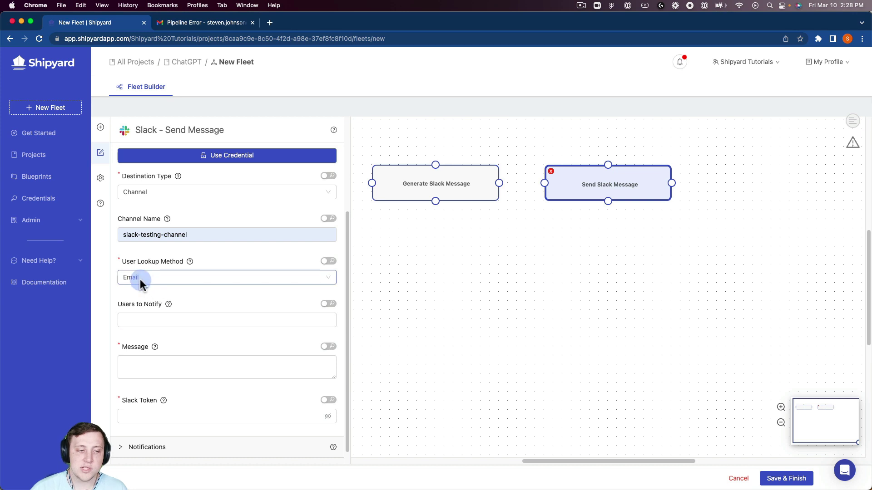
{"action": "left_click", "coordinate": [139, 320]}
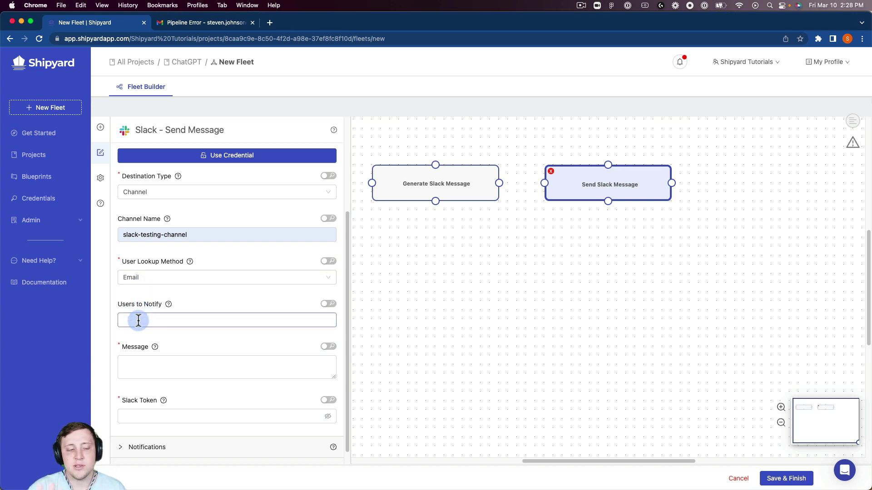
{"action": "left_click", "coordinate": [135, 359]}
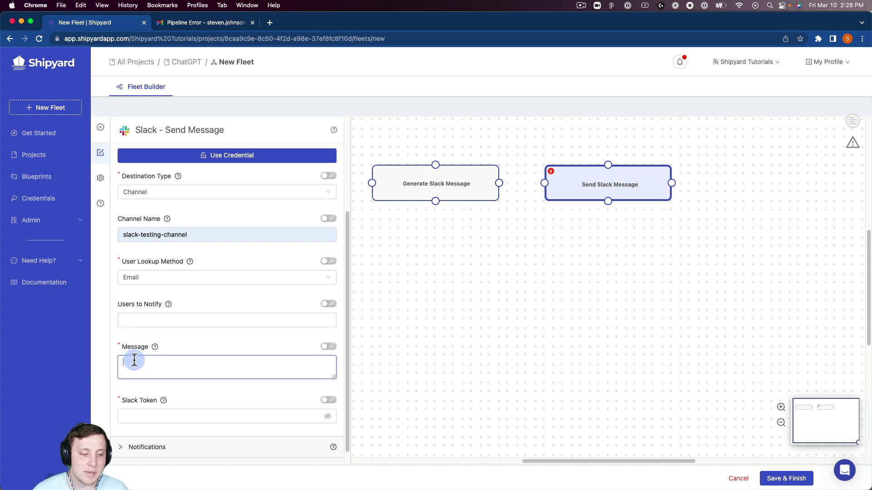
{"action": "type", "text": "{{text"}
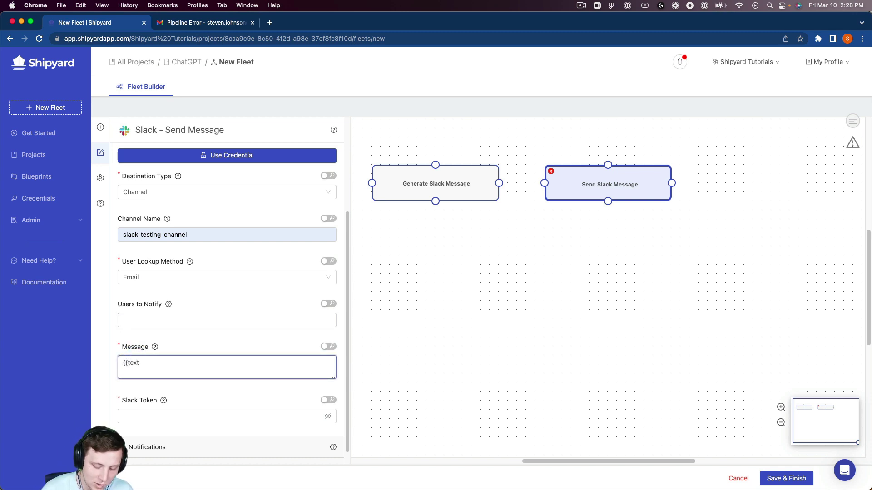
{"action": "type", "text": ":"}
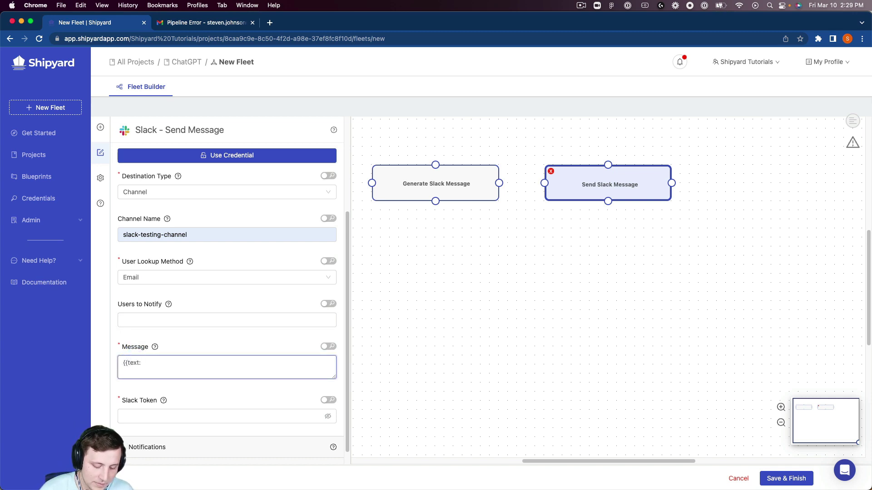
{"action": "type", "text": "message.txt"}
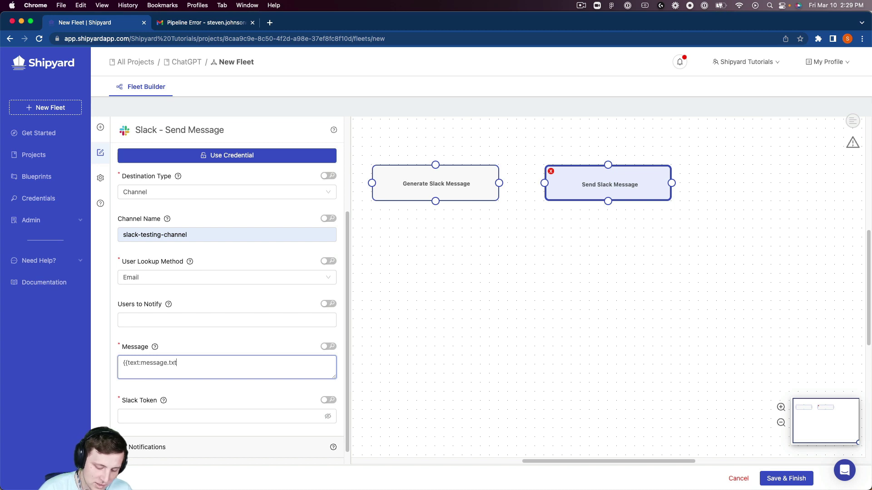
{"action": "type", "text": "}}"}
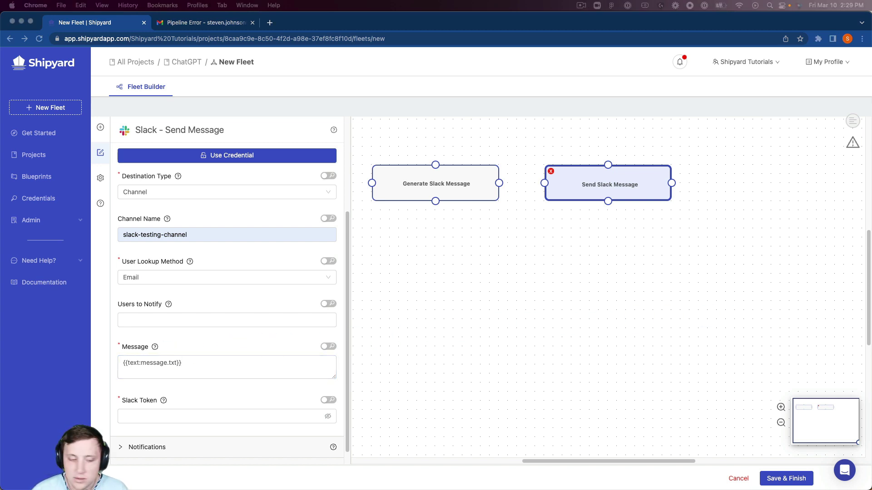
Paste the Slack token into the Send Slack Message vessel
{"action": "left_click", "coordinate": [194, 415]}
{"action": "key", "text": "super+v"}
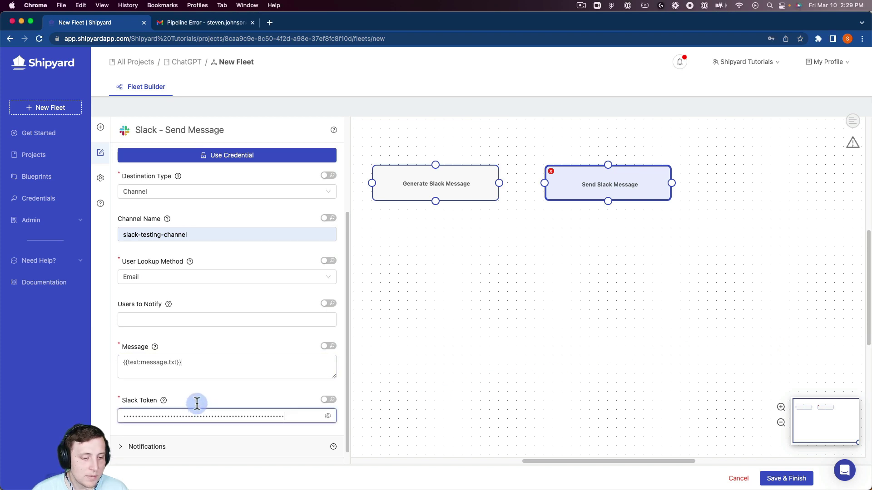
{"action": "left_click", "coordinate": [245, 396]}
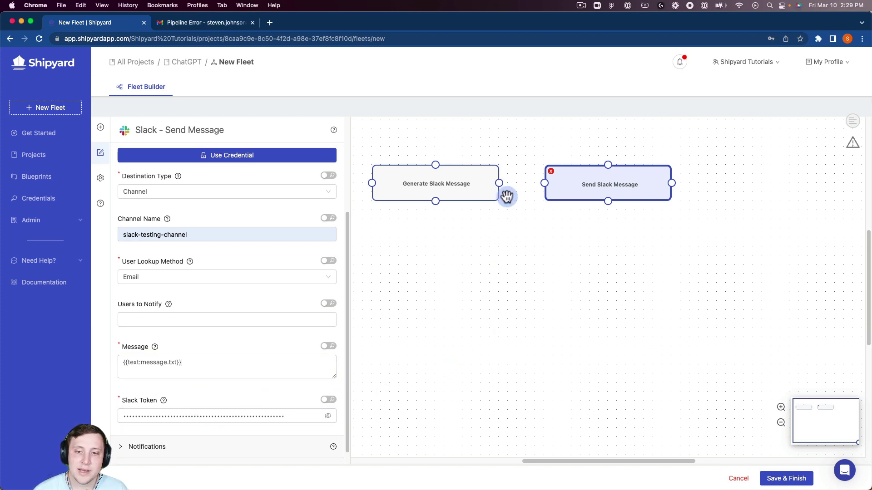
Connect the Generate Slack Message vessel to the Send Slack Message vessel with a Success path
{"action": "left_click_drag", "start_coordinate": [506, 196], "coordinate": [532, 189]}
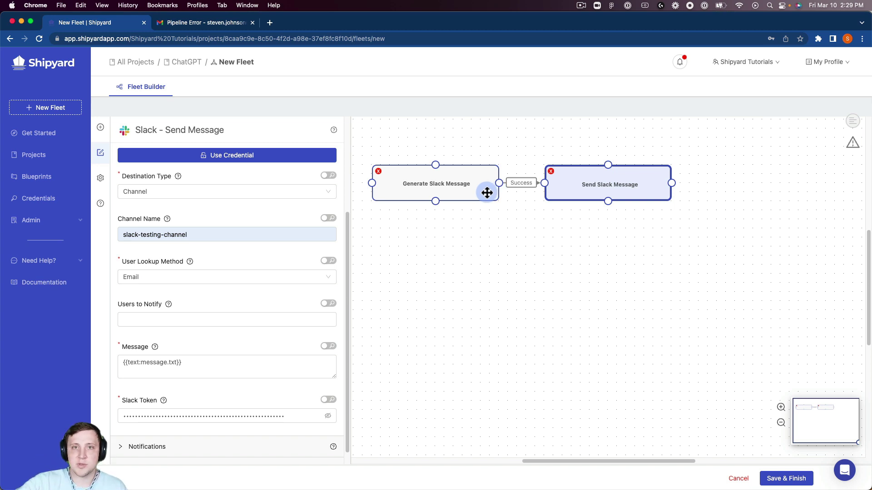
Name the fleet Generate Slack Message with ChatGPT in its settings and save the finished fleet
{"action": "left_click", "coordinate": [102, 179]}
{"action": "double_click", "coordinate": [150, 187]}
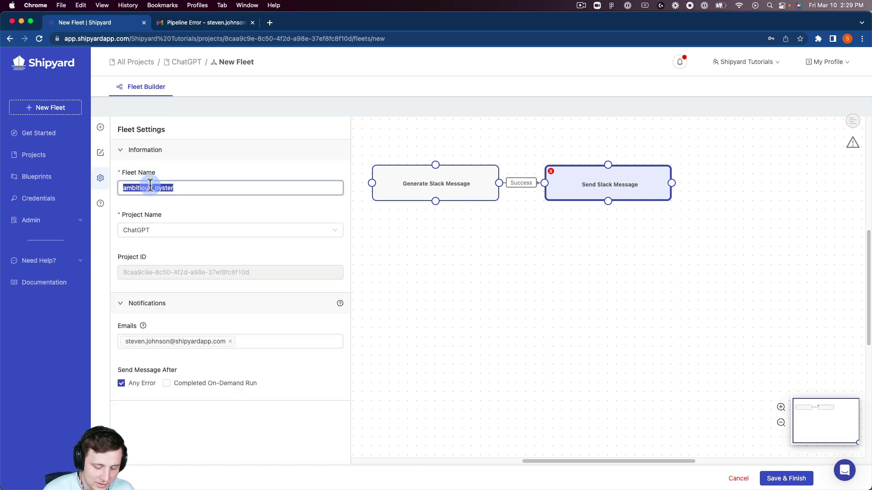
{"action": "type", "text": "Generate Slac"}
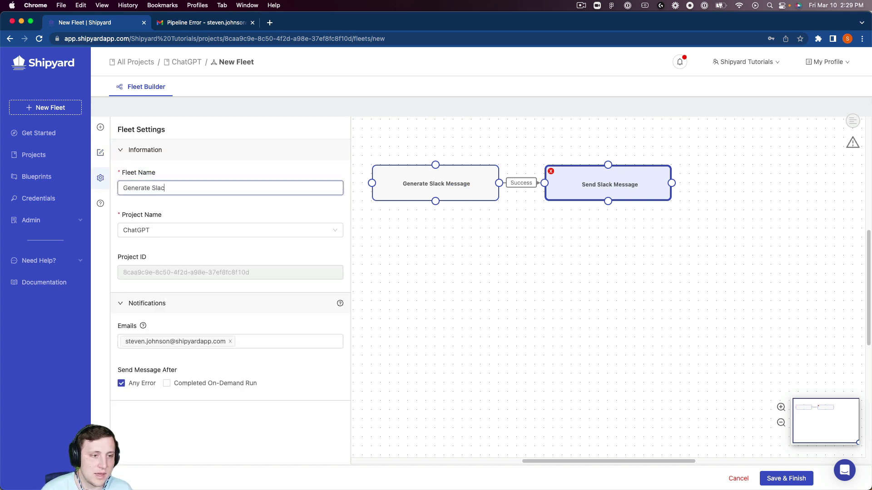
{"action": "type", "text": "k Message with Ch"}
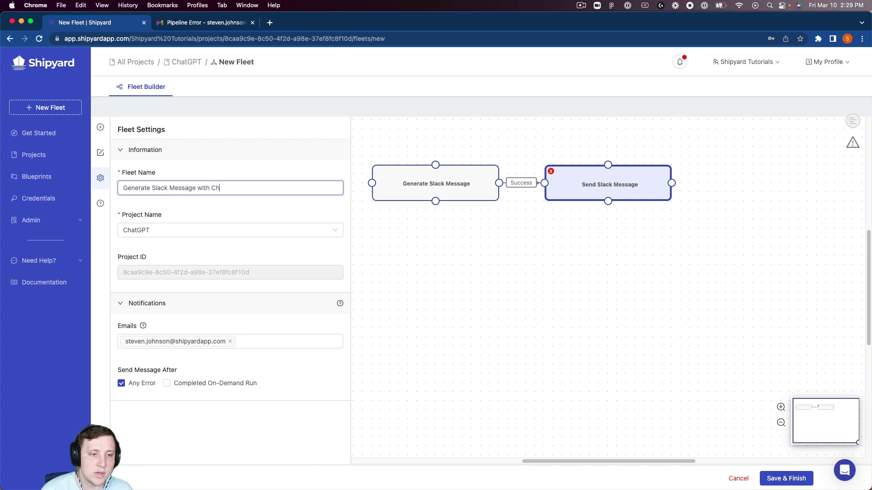
{"action": "type", "text": "atGPT"}
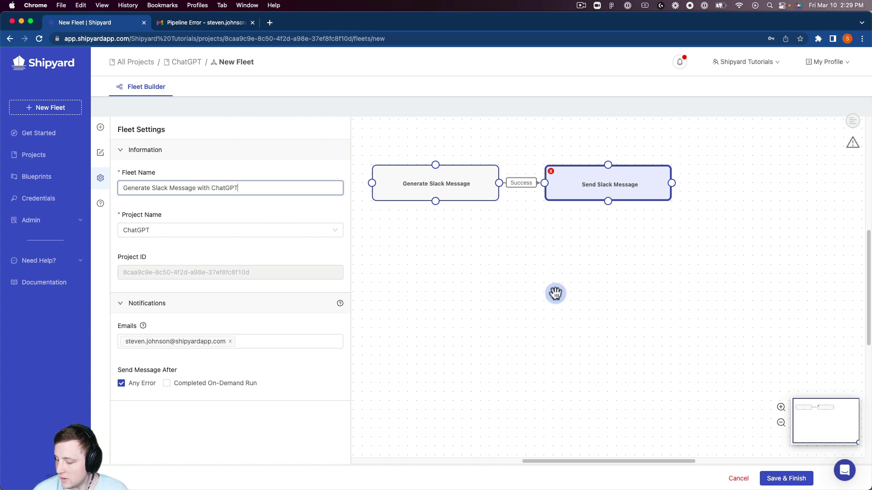
{"action": "left_click", "coordinate": [775, 478]}
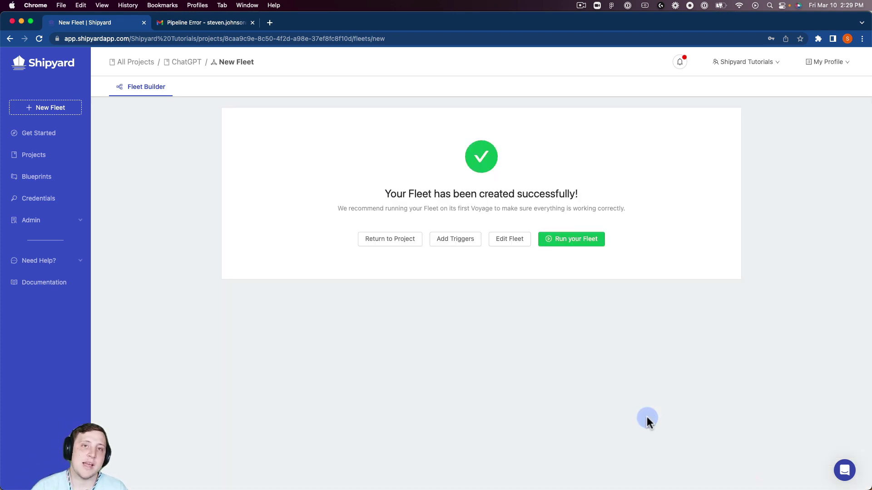
Run the newly created fleet on demand and check its two vessels in the fleet log
{"action": "left_click", "coordinate": [554, 245]}
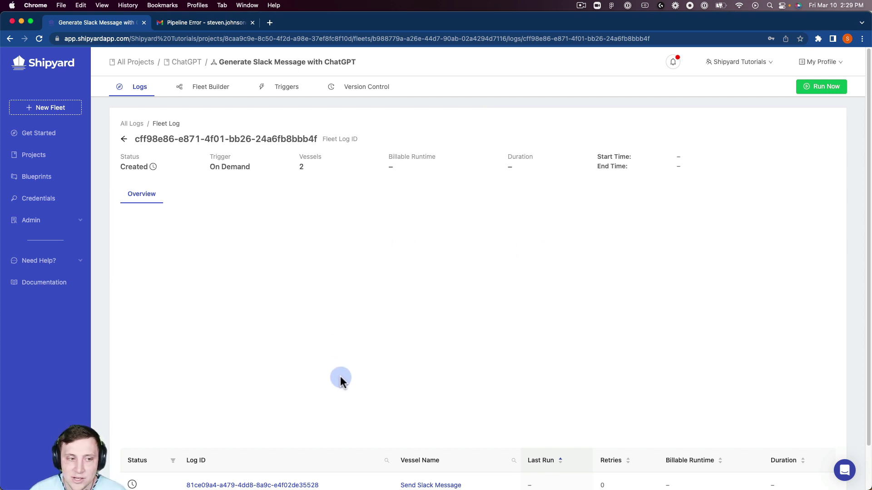
{"action": "scroll", "coordinate": [319, 379], "scroll_direction": "down", "scroll_amount": 2}
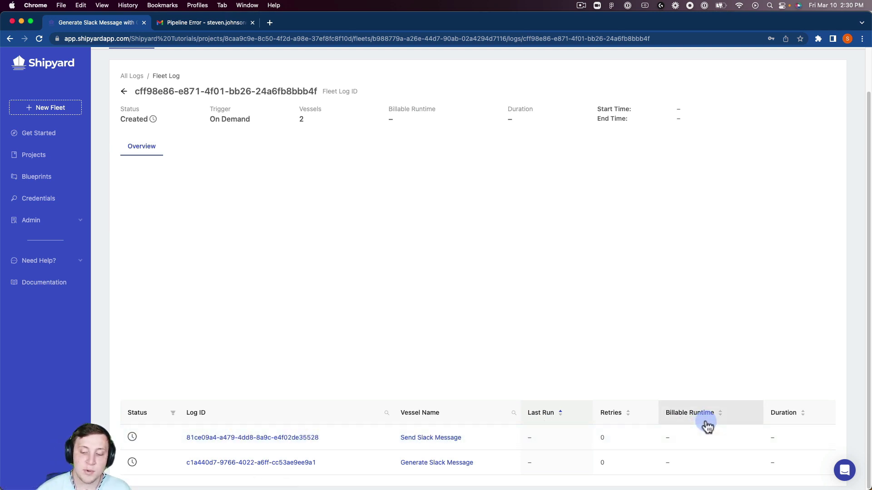
{"action": "scroll", "coordinate": [707, 425], "scroll_direction": "up", "scroll_amount": 2}
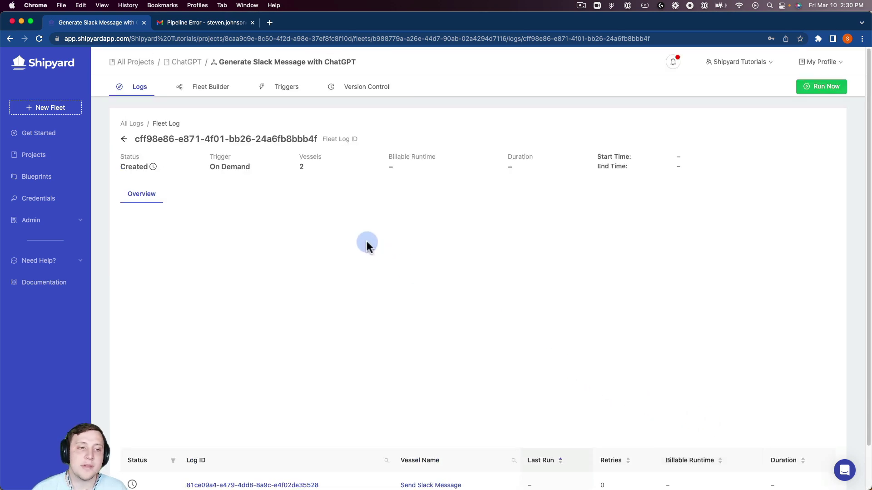
Add a schedule trigger to the fleet, look through its frequency options, and remove the schedule
{"action": "left_click", "coordinate": [272, 93]}
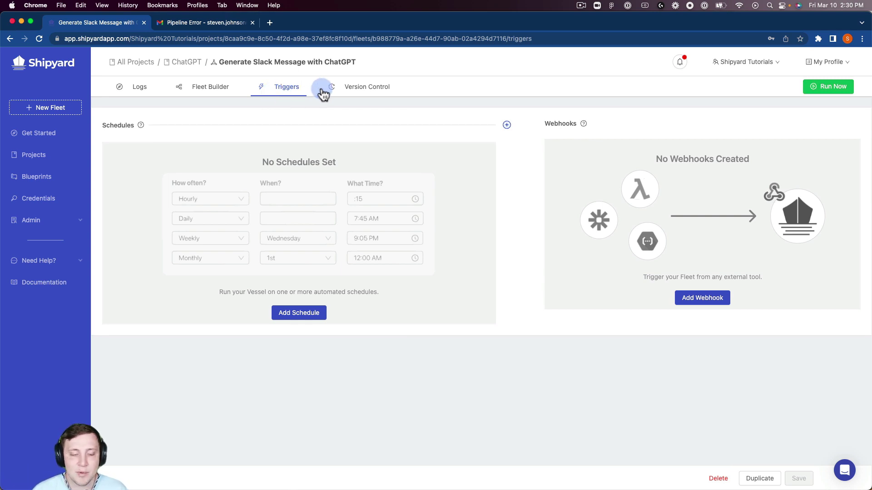
{"action": "left_click", "coordinate": [302, 312]}
{"action": "left_click", "coordinate": [203, 175]}
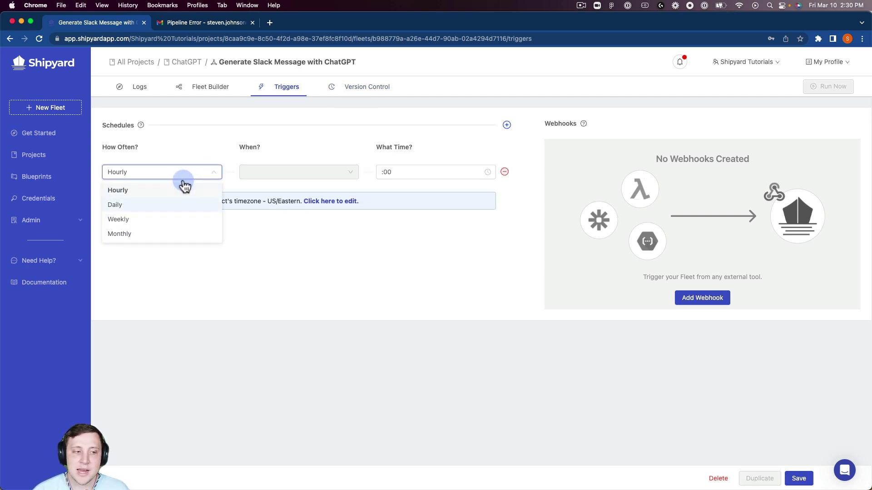
{"action": "left_click", "coordinate": [320, 170]}
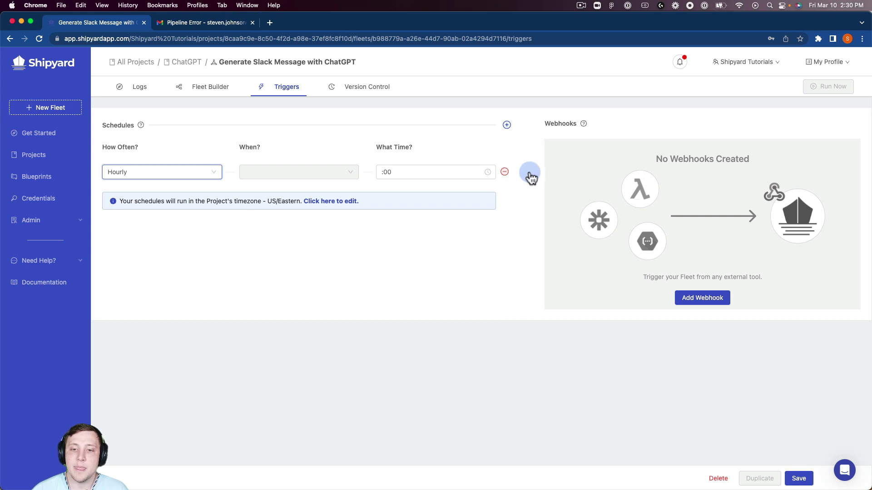
{"action": "left_click", "coordinate": [505, 171]}
Add a webhook trigger to the fleet and save the change
{"action": "left_click", "coordinate": [687, 304]}
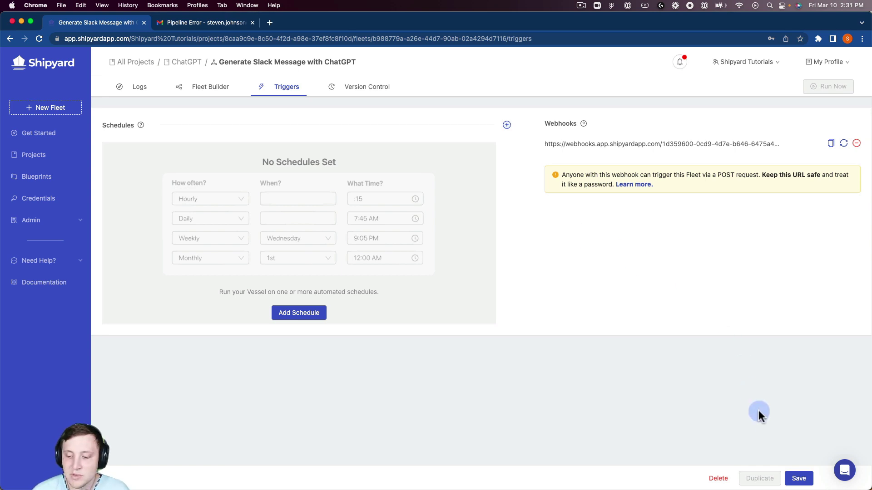
{"action": "left_click", "coordinate": [792, 481]}
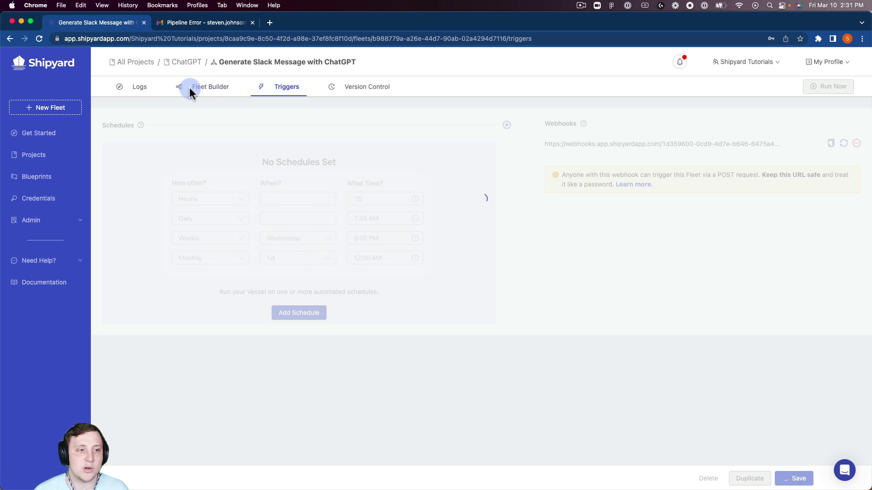
Refresh the fleet's run history, open the on-demand run, and examine the Send Slack Message vessel on its timeline
{"action": "left_click", "coordinate": [136, 87]}
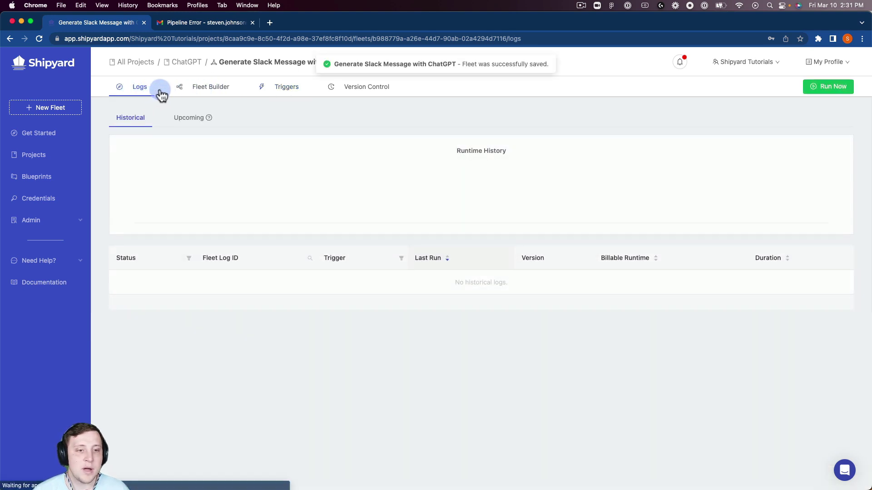
{"action": "left_click", "coordinate": [39, 38]}
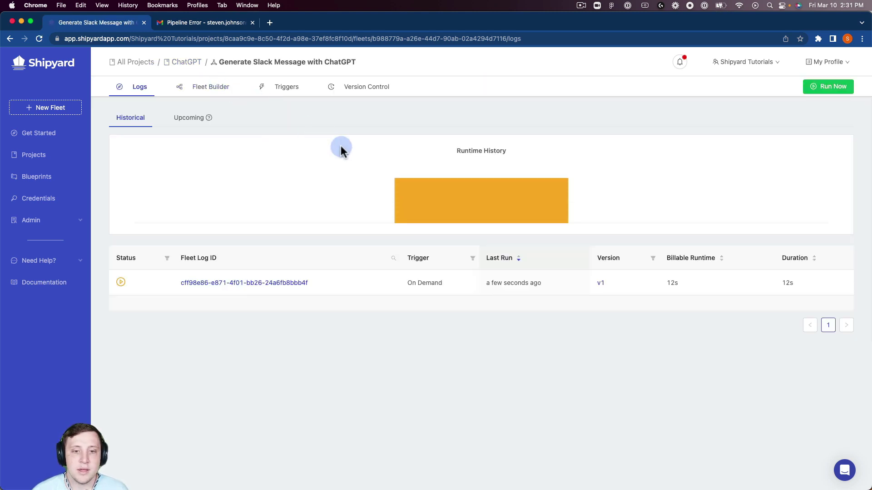
{"action": "left_click", "coordinate": [427, 197]}
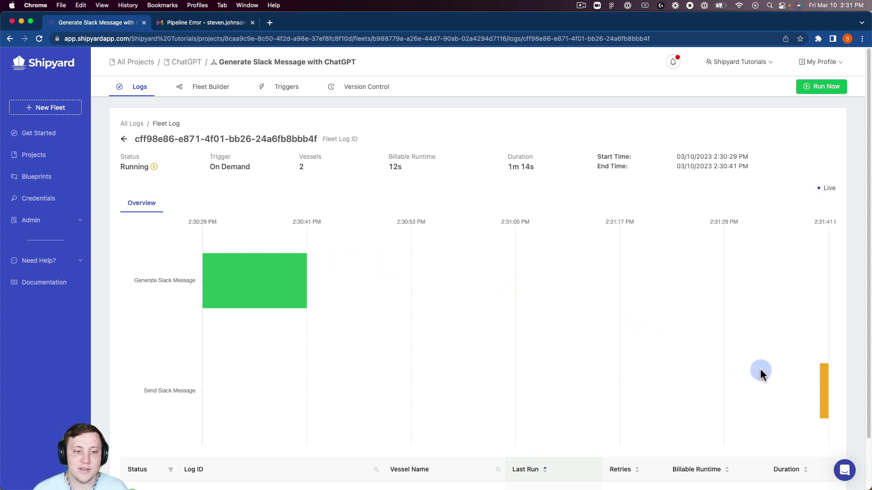
{"action": "mouse_move", "coordinate": [813, 386]}
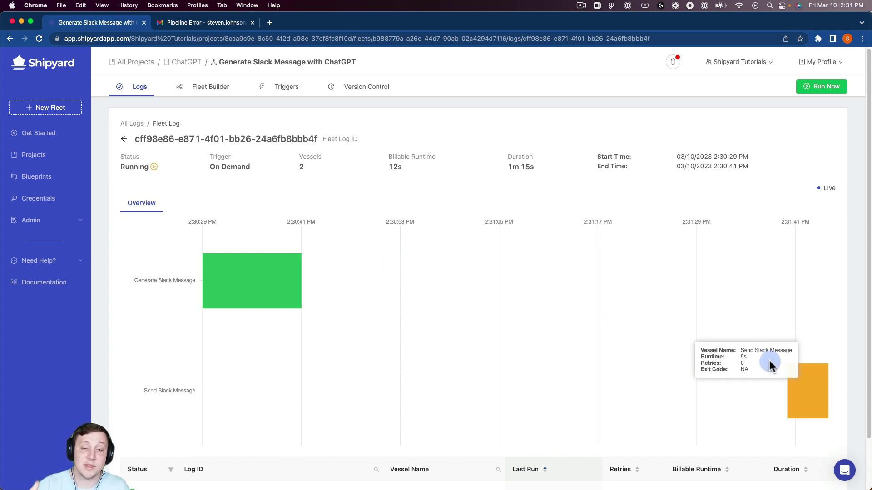